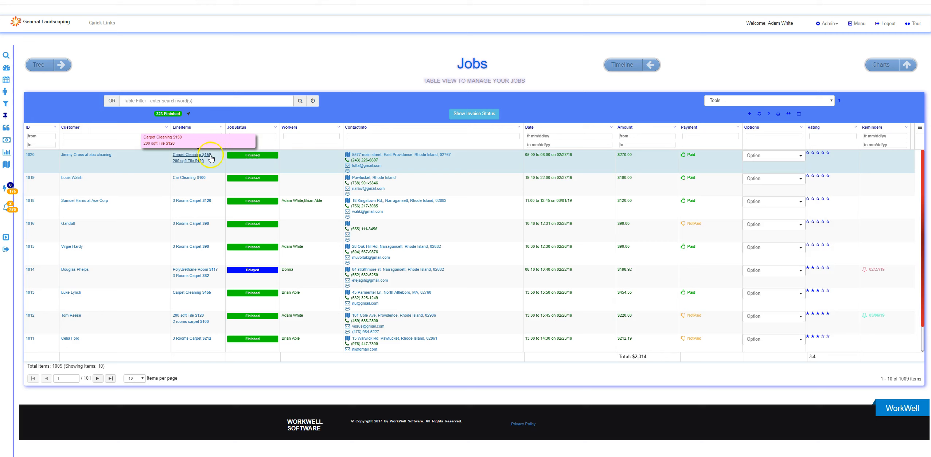
Open the line item table of the first listed job, review its items, and close it
left_click(186, 169)
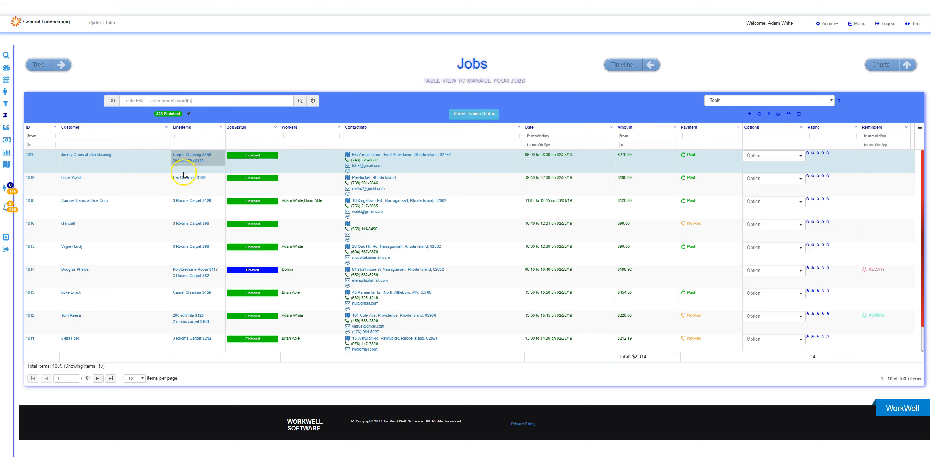
left_click(186, 155)
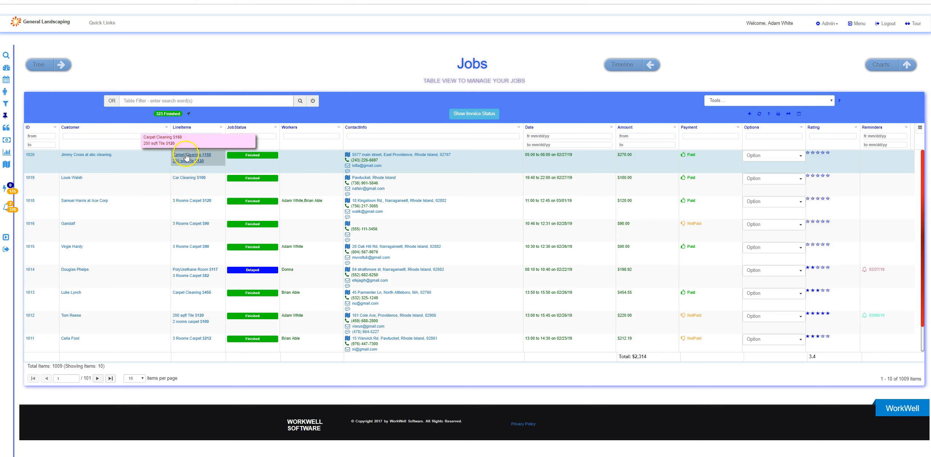
left_click(186, 157)
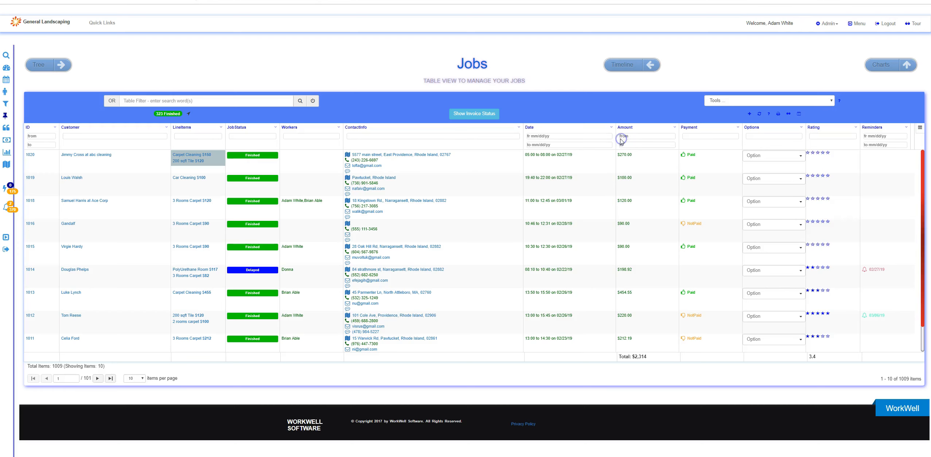
left_click(624, 138)
Open the first listed job's details and start a new line item
left_click(32, 157)
left_click(32, 156)
left_click(379, 222)
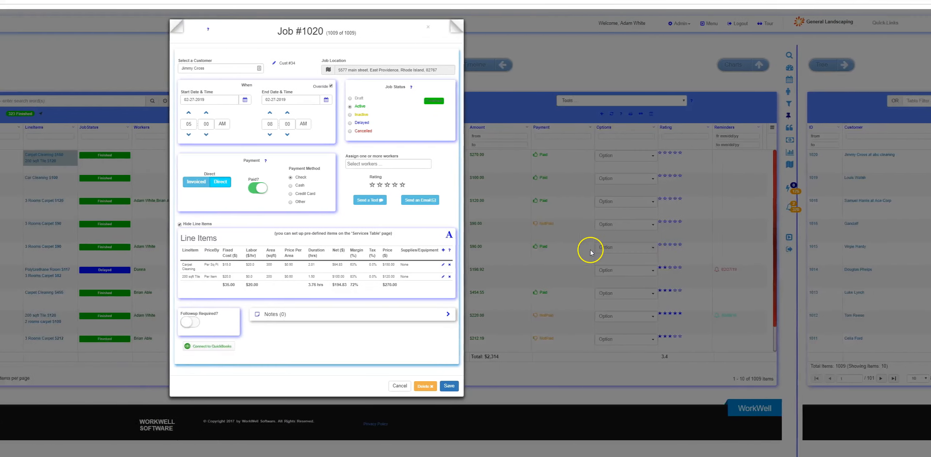
left_click(592, 251)
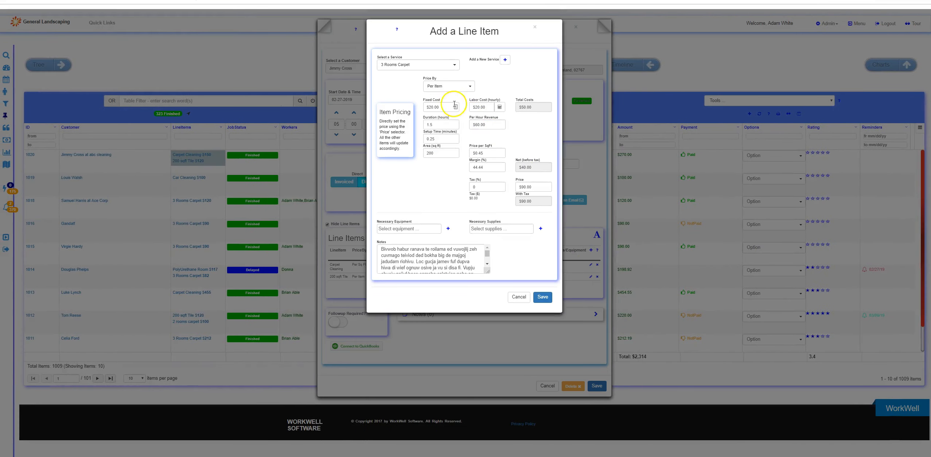
Examine the available services and the new service form, and close all forms without saving
left_click(399, 68)
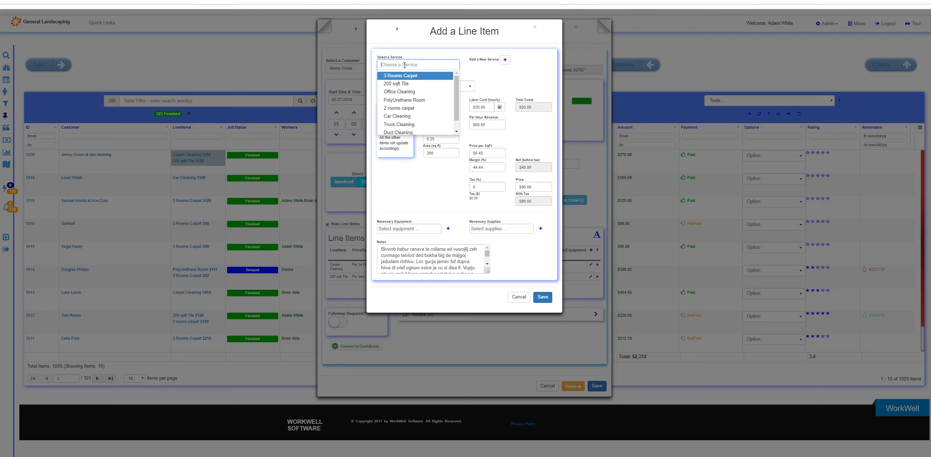
left_click(504, 60)
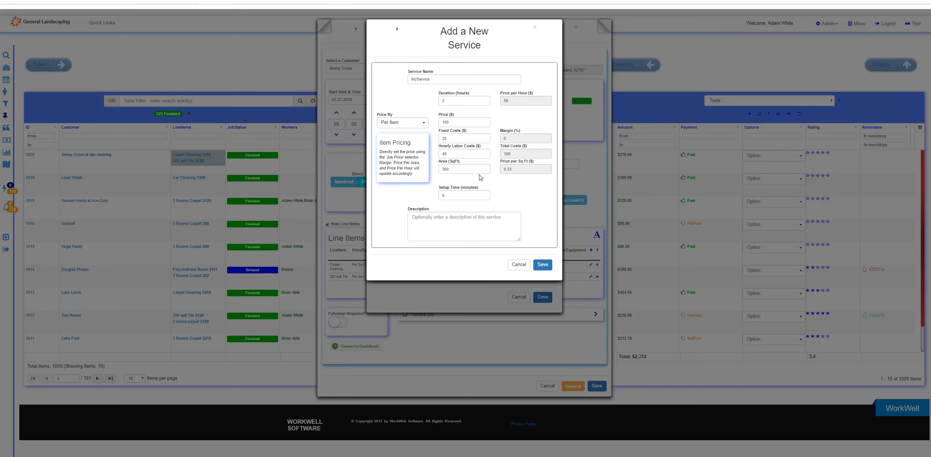
left_click(543, 265)
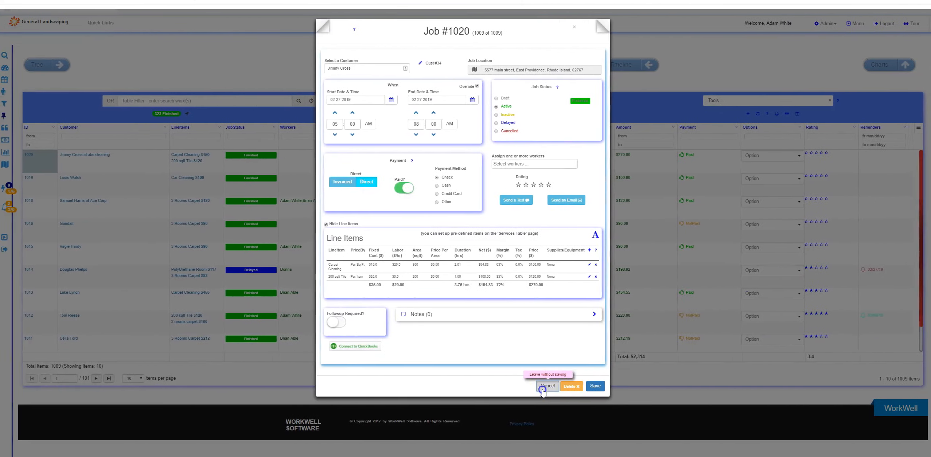
left_click(543, 387)
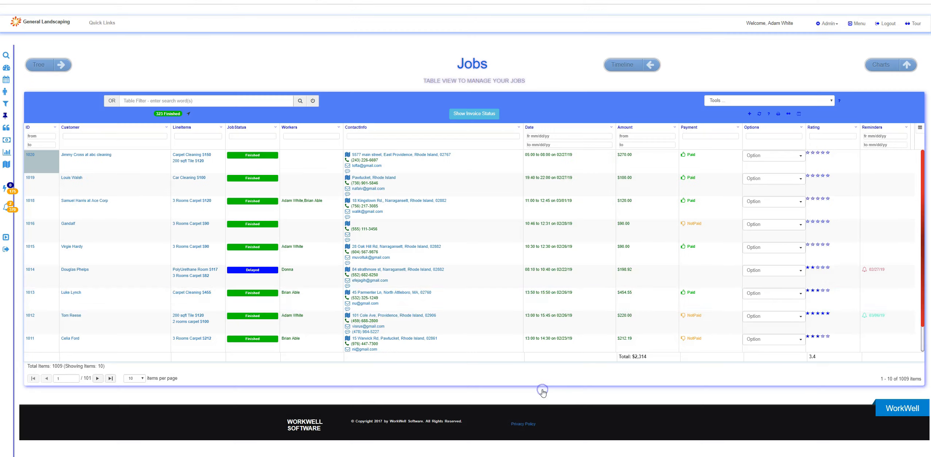
Open the Services Table to review the predefined services
left_click(841, 24)
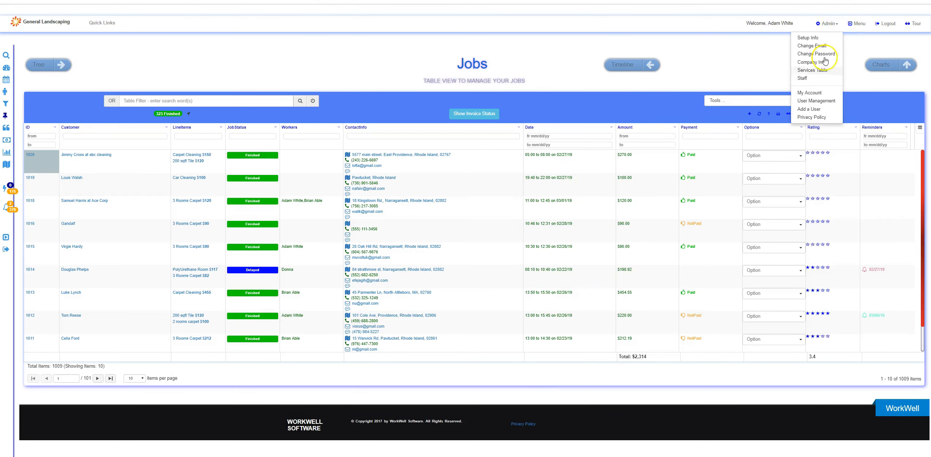
left_click(811, 73)
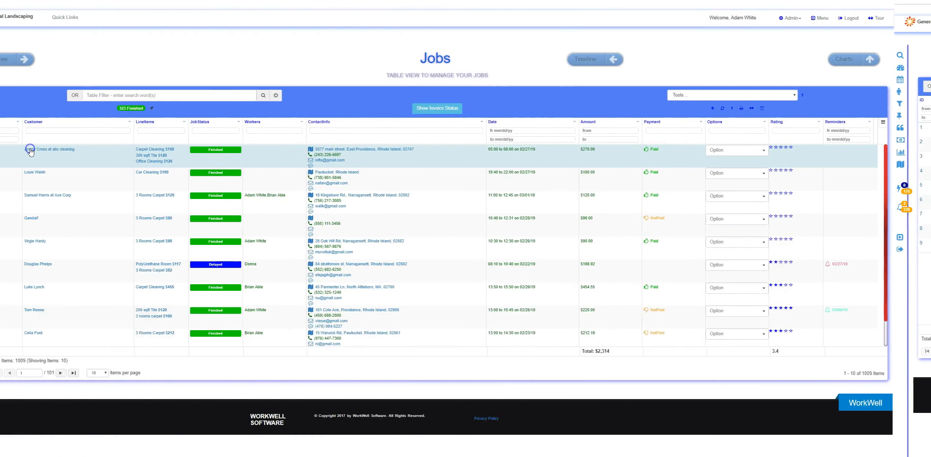
Open the first listed job and assign the fifth and seventh workers from the full list of choices
left_click(30, 150)
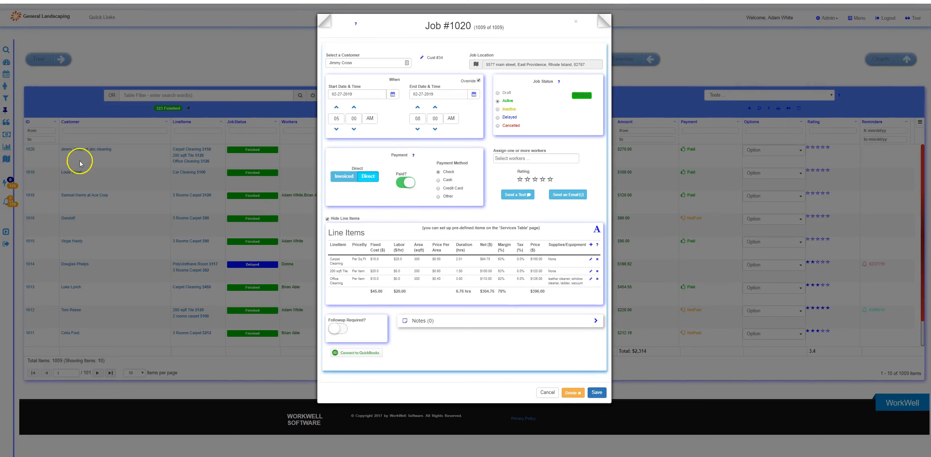
left_click(515, 159)
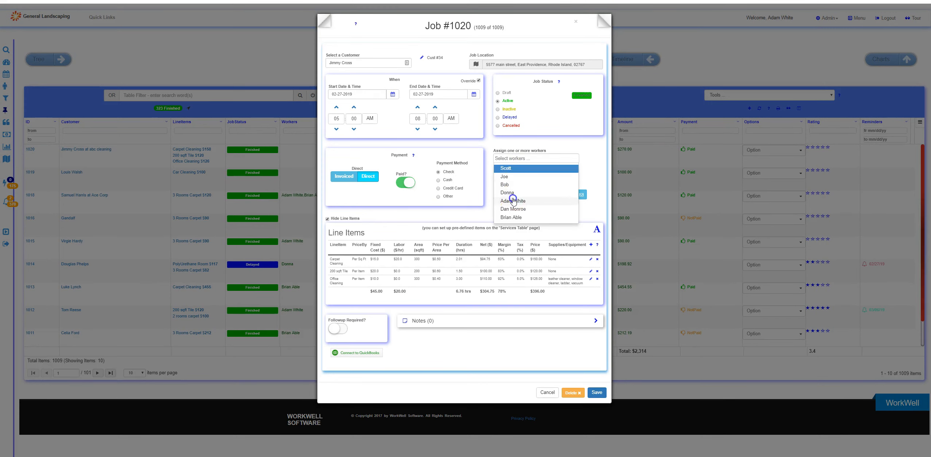
left_click(514, 200)
left_click(532, 158)
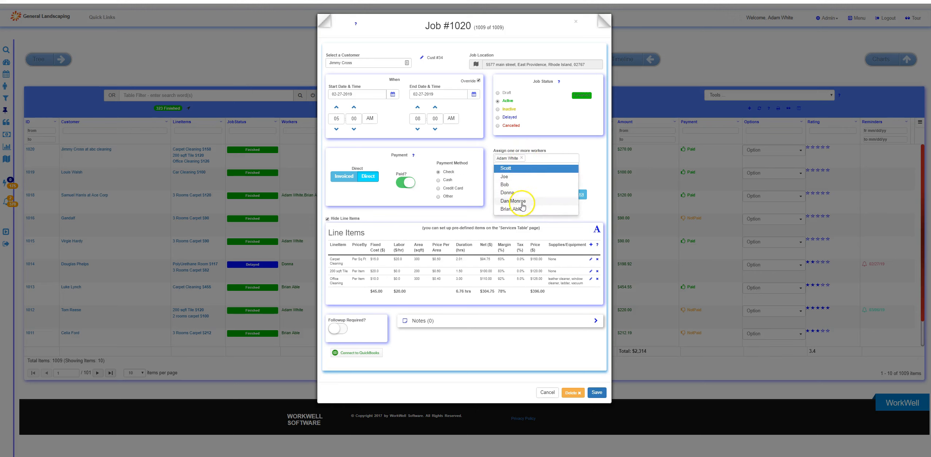
left_click(521, 209)
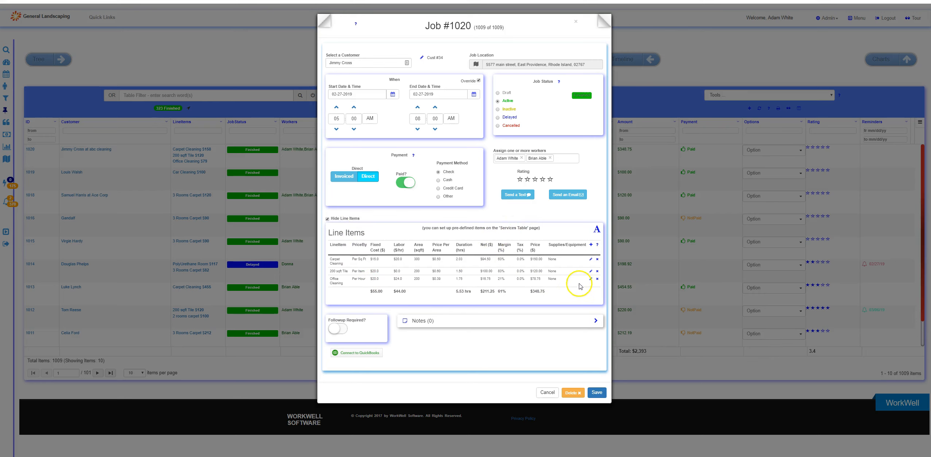
Open the Office Cleaning line item for editing and set its necessary equipment to ladder and vacuum
left_click(591, 279)
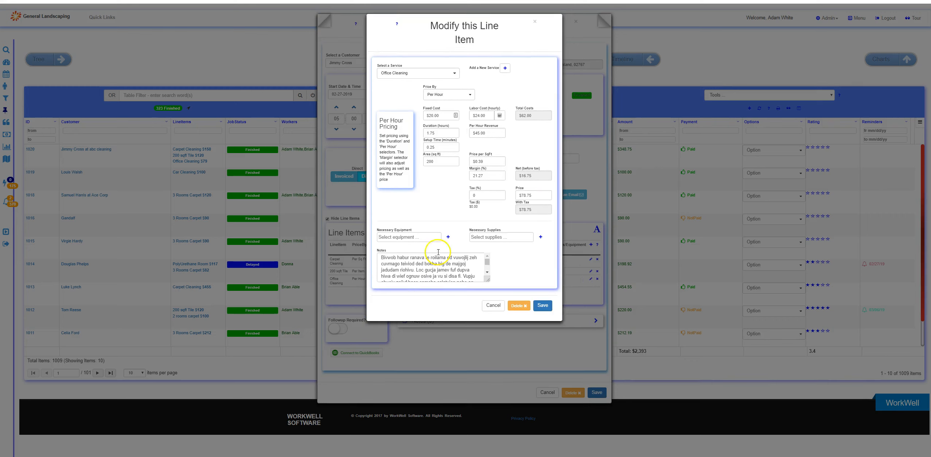
left_click(410, 237)
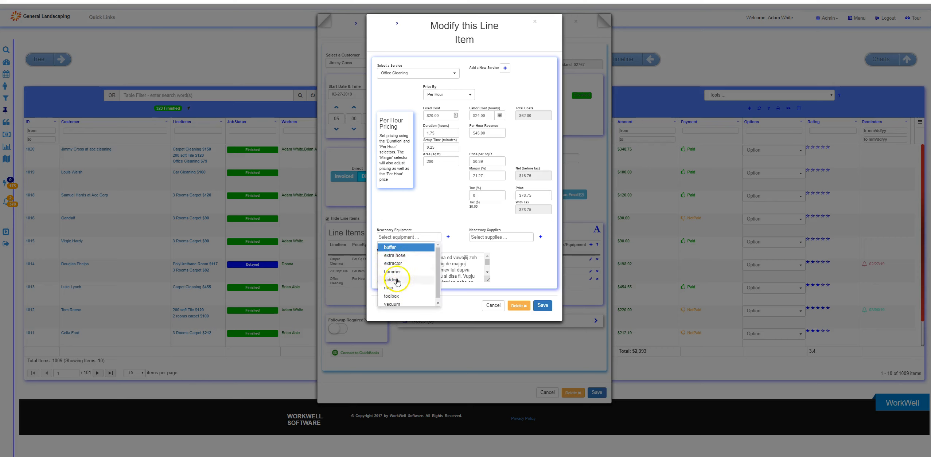
left_click(397, 281)
left_click(410, 236)
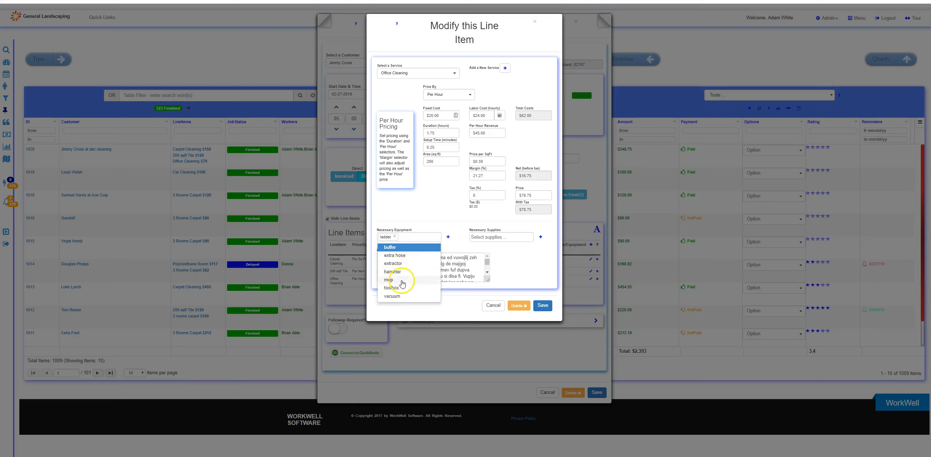
left_click(393, 296)
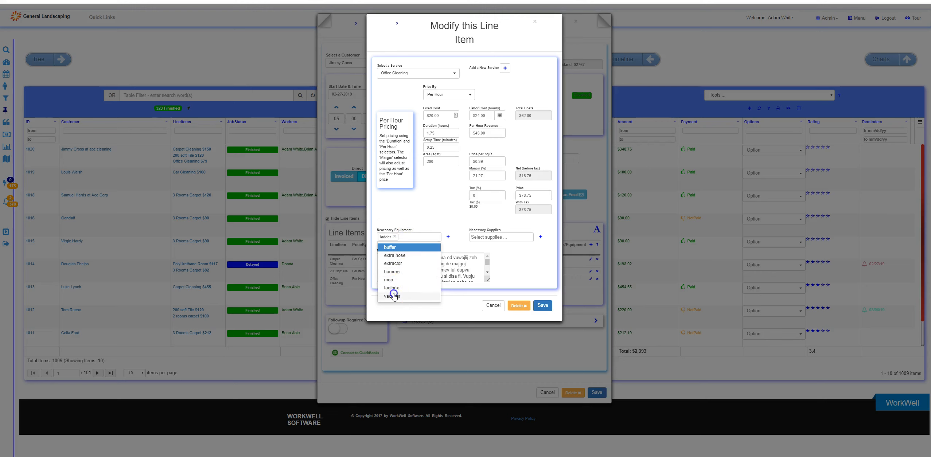
Add leather cleaner and window cleaner as necessary supplies, and replace the line item's notes with short placeholder text
left_click(500, 238)
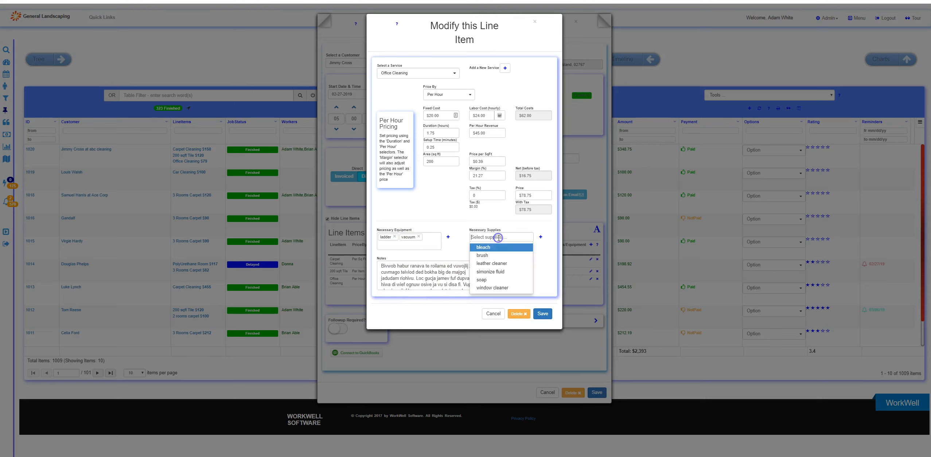
left_click(491, 263)
left_click(510, 236)
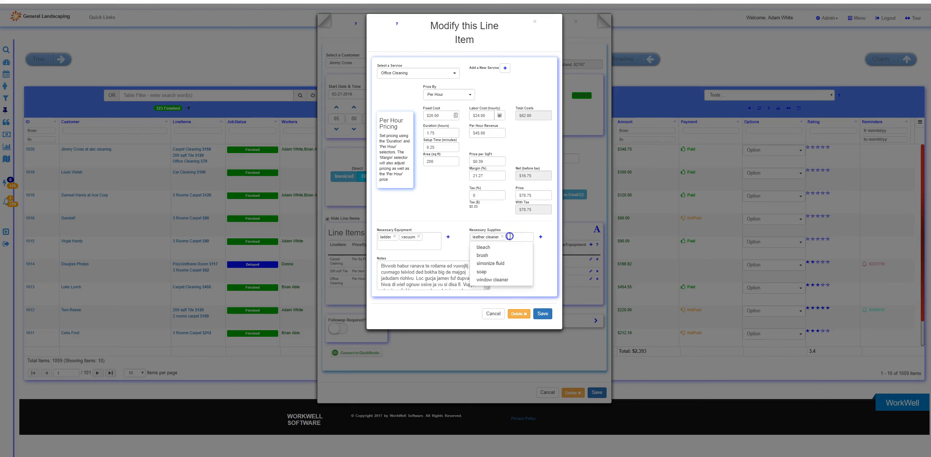
left_click(497, 280)
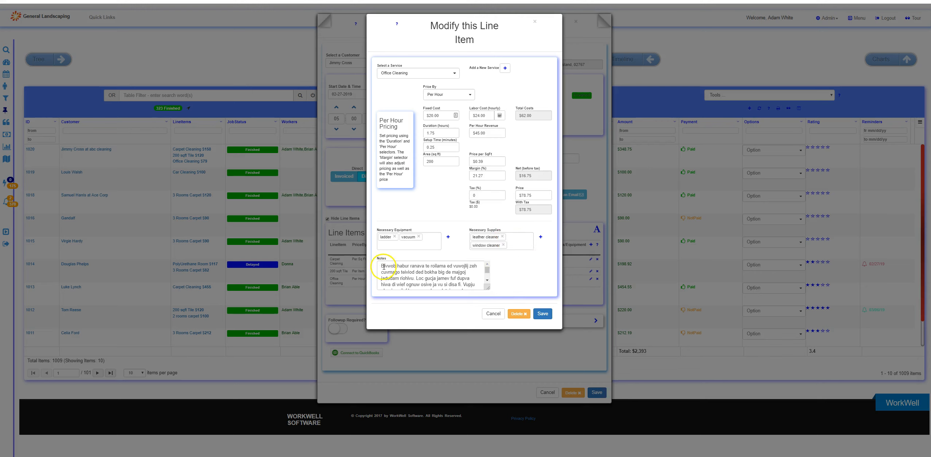
left_click_drag(382, 266, 462, 298)
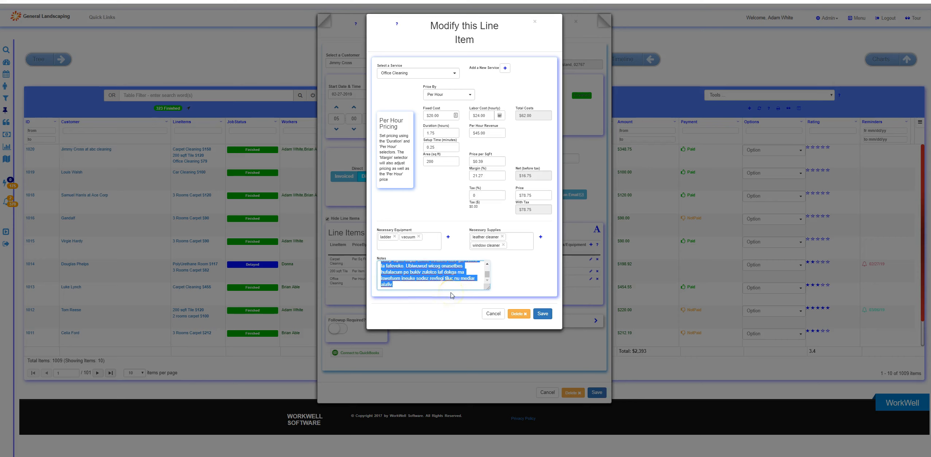
type("cksksjcksklkkc")
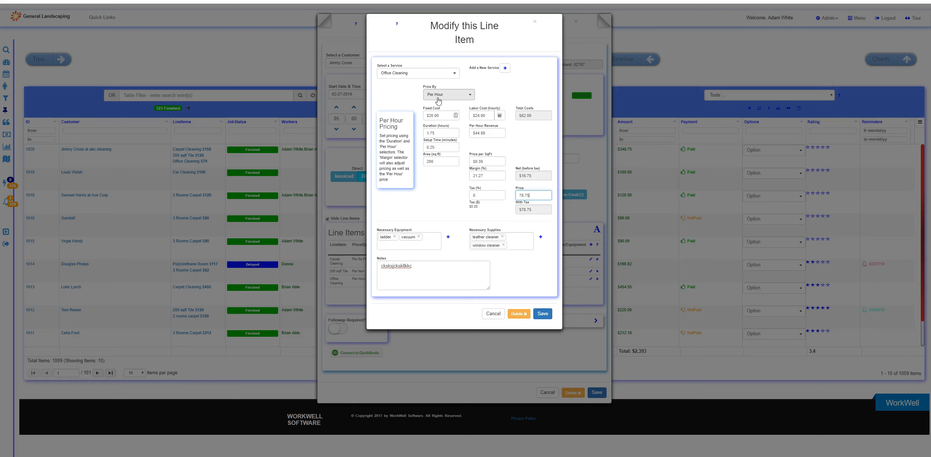
Change the Office Cleaning line item's pricing method to Per Item and set its price to $150.00
left_click(394, 74)
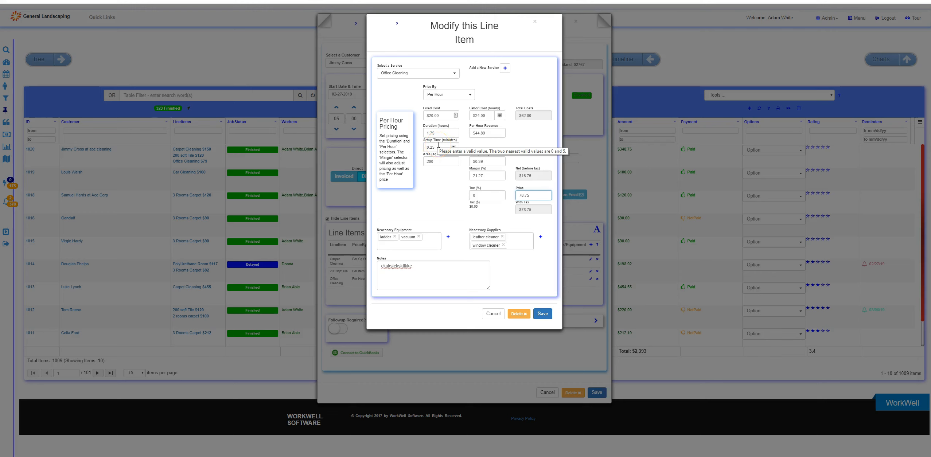
left_click(440, 94)
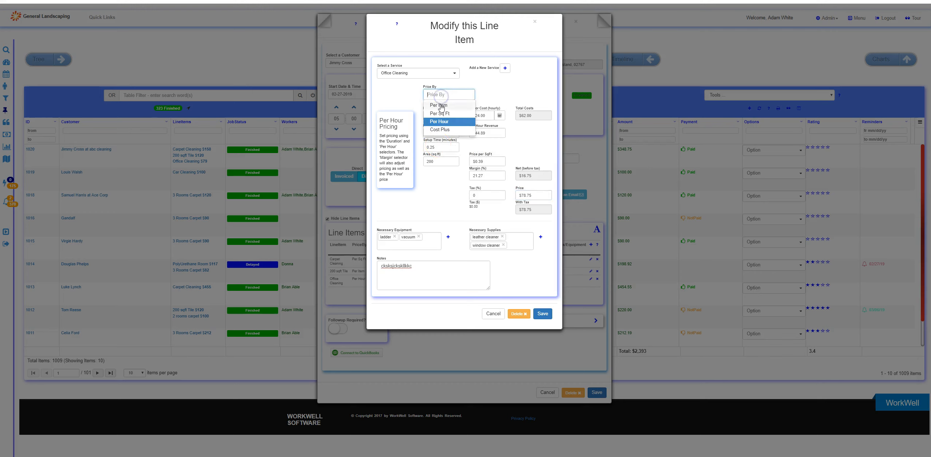
left_click(440, 105)
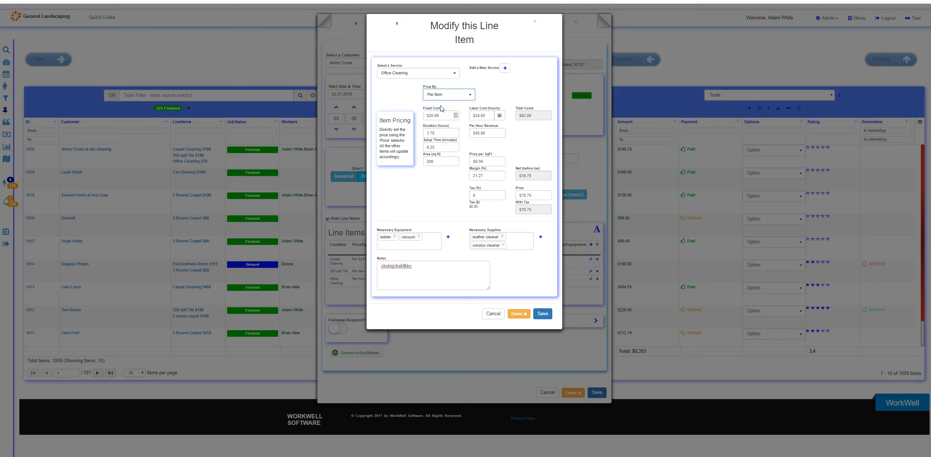
left_click_drag(537, 197, 515, 196)
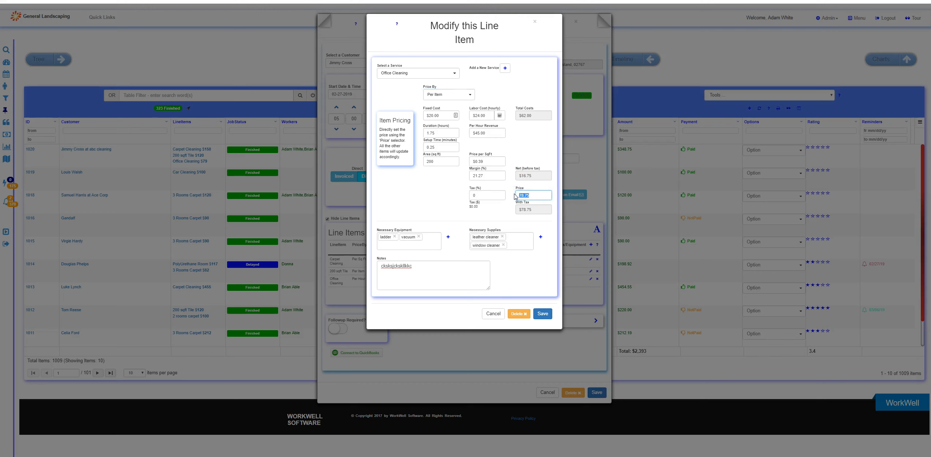
type("150")
left_click(454, 189)
left_click(431, 190)
left_click(442, 186)
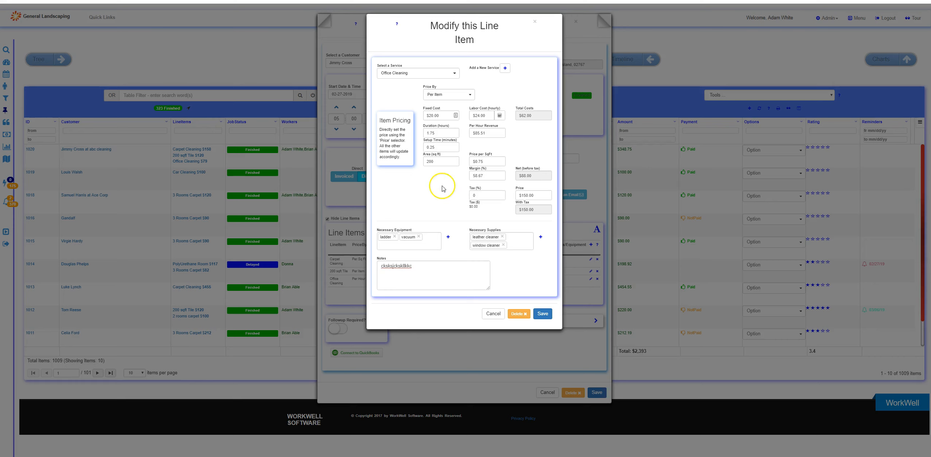
Set the Office Cleaning line item's fixed cost to $10.00 and check its labor and total costs
left_click(448, 184)
left_click_drag(440, 116, 424, 116)
type("10")
left_click(411, 97)
left_click(499, 115)
left_click(535, 116)
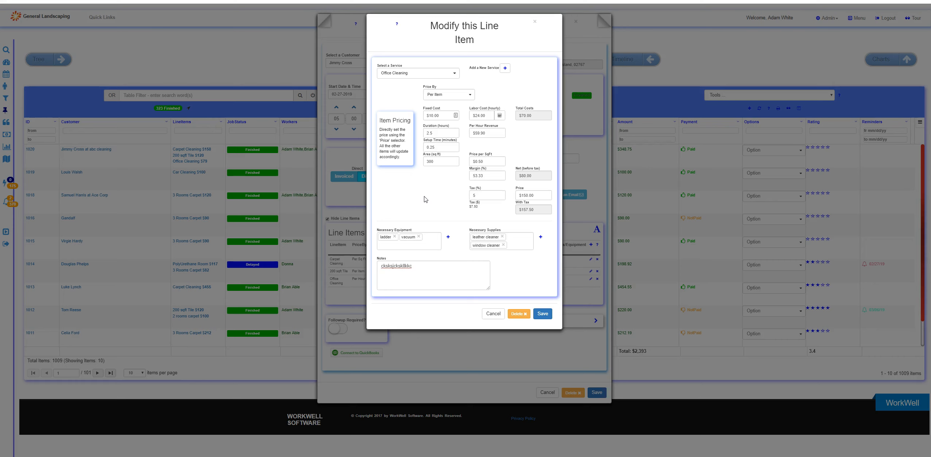
Save the changes made to the Office Cleaning line item
left_click(438, 209)
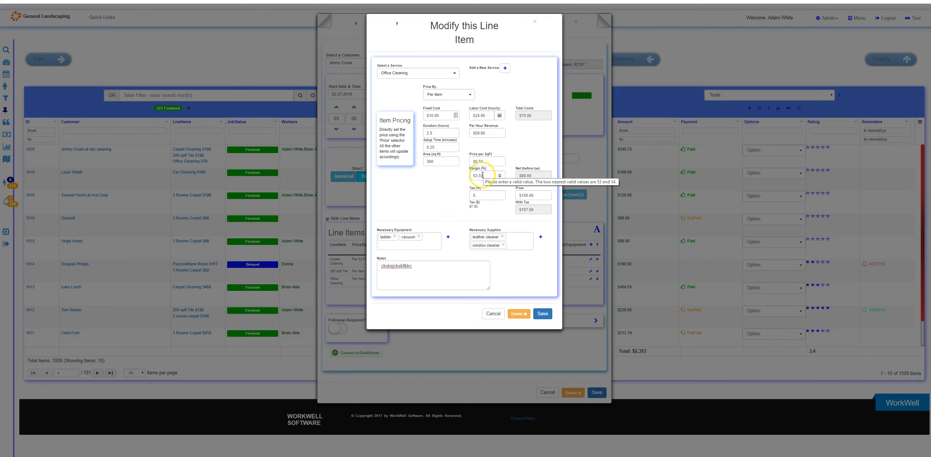
left_click(447, 194)
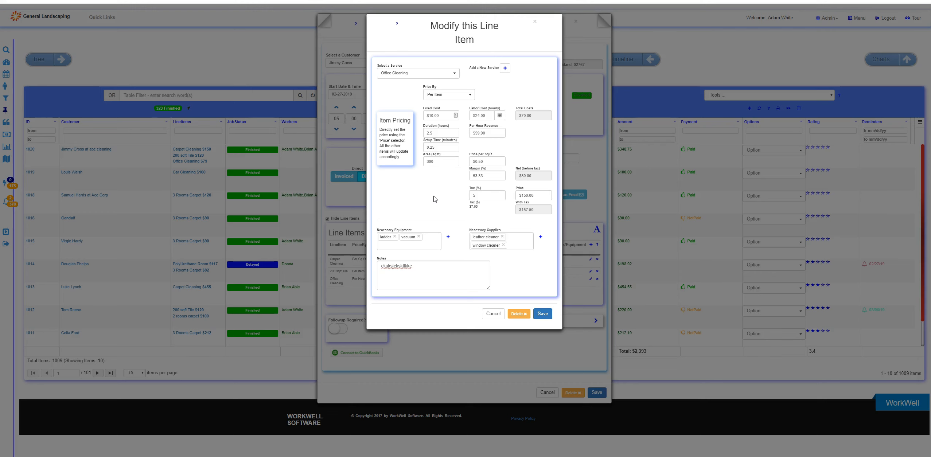
left_click(542, 315)
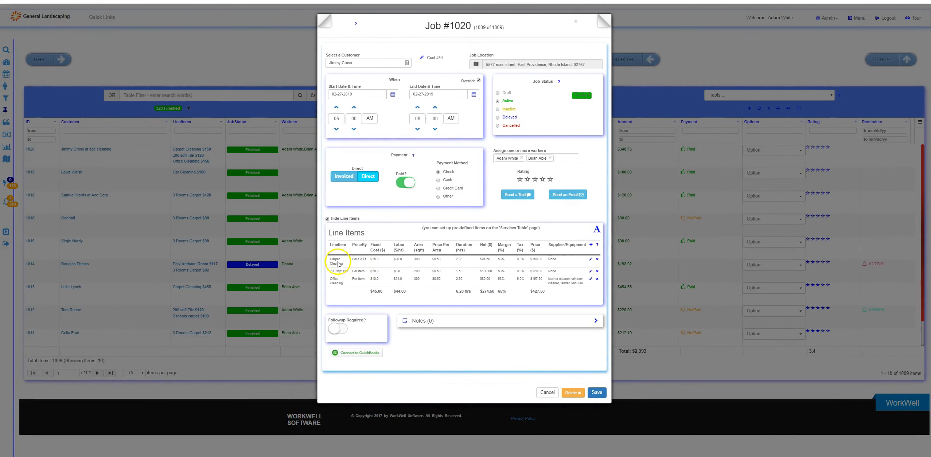
Open the Carpet Cleaning line item for editing and calculate its hourly labor cost automatically from the assigned workers' rates
left_click(591, 259)
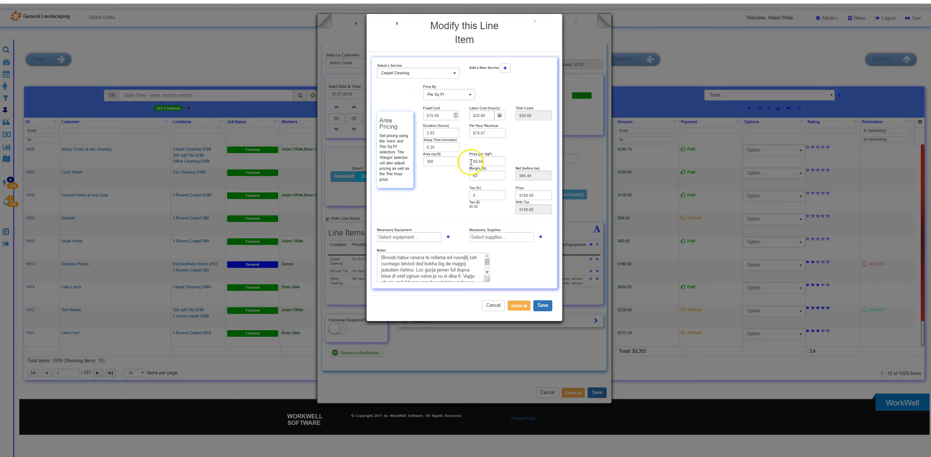
left_click_drag(436, 162, 425, 162)
left_click(524, 196)
left_click(499, 116)
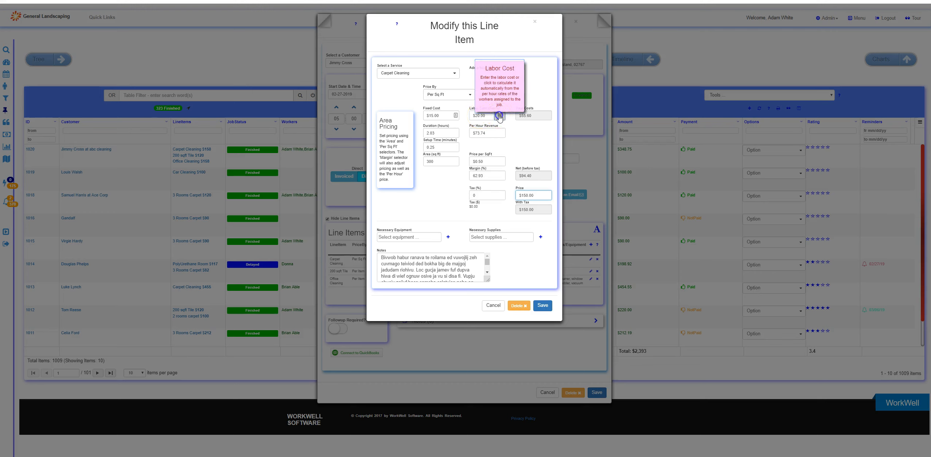
left_click(478, 116)
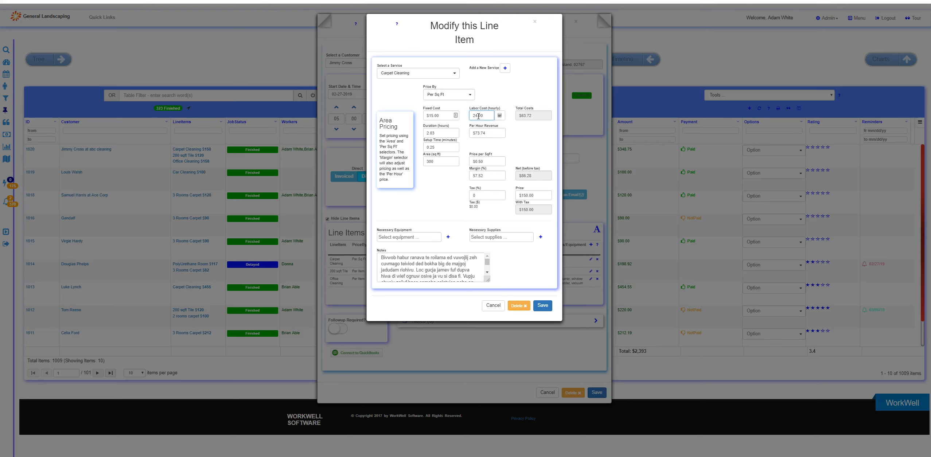
left_click(395, 76)
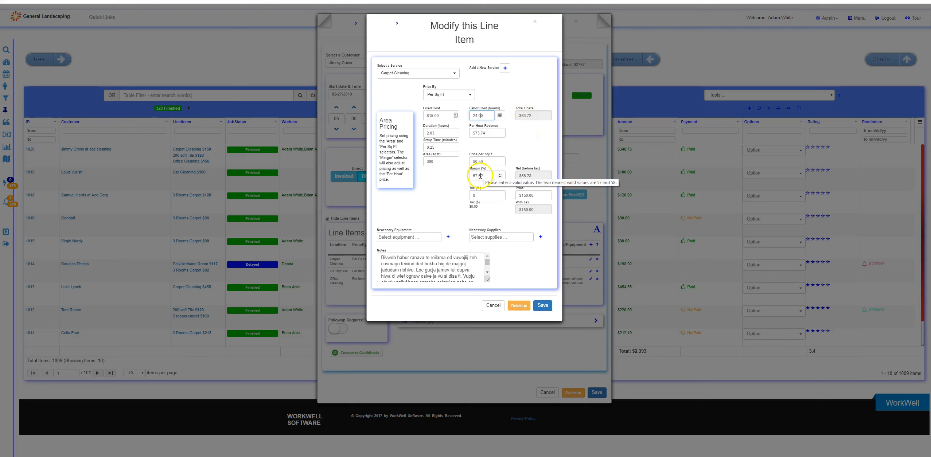
Try out a changed price per square foot and a price of $200 on the Carpet Cleaning line item
left_click(420, 207)
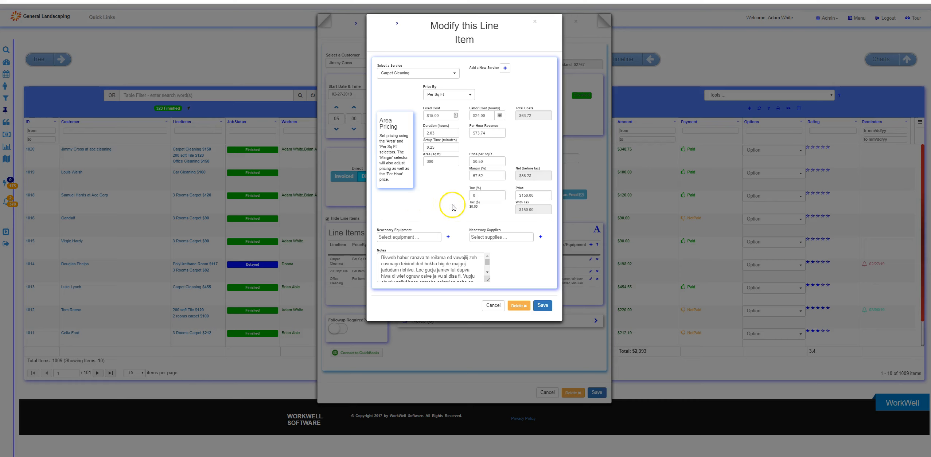
left_click(480, 162)
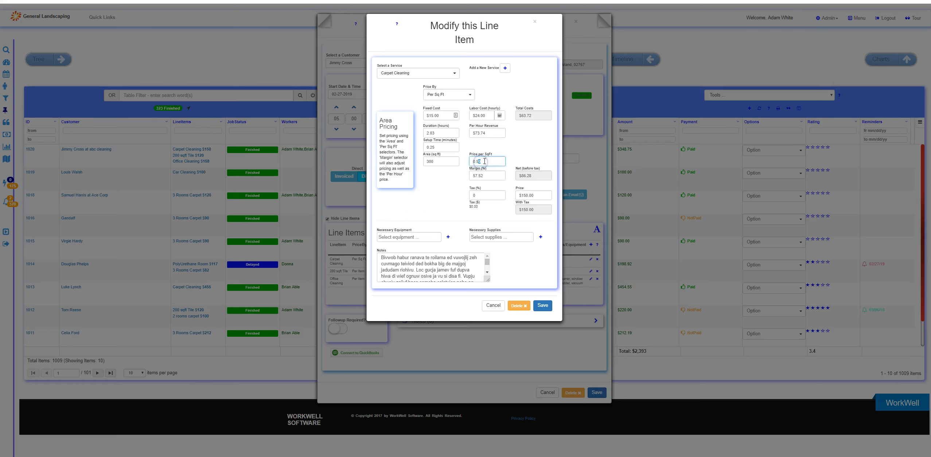
type("5")
left_click(448, 183)
left_click_drag(535, 195, 517, 193)
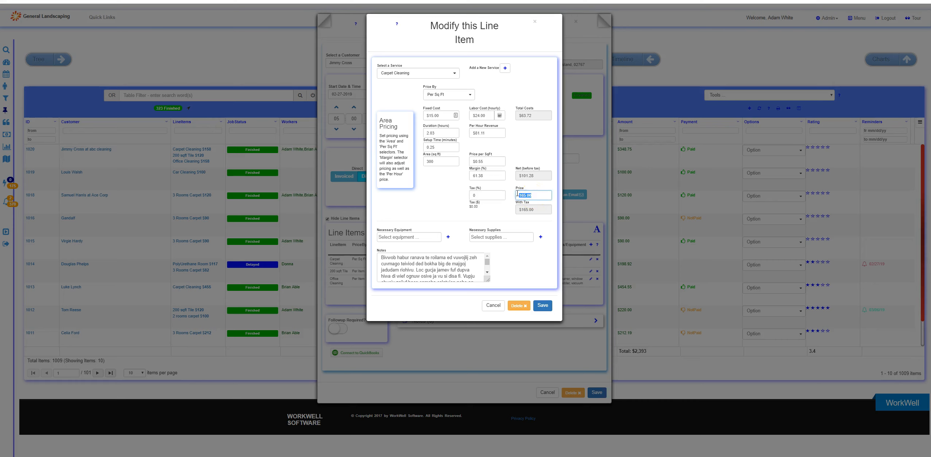
type("200")
left_click(423, 193)
Set the Carpet Cleaning line item's price to $160
left_click(453, 163)
left_click(516, 196)
type("160")
left_click(441, 195)
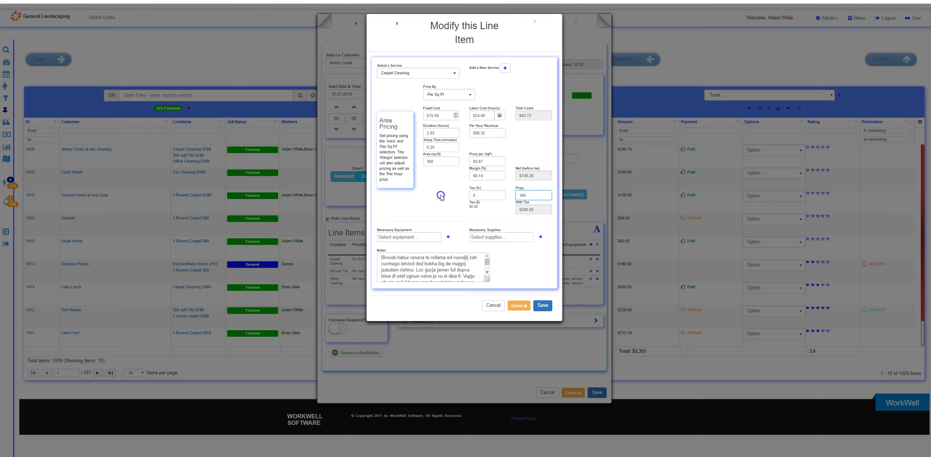
Set the Carpet Cleaning line item's price per square foot to $0.60 and save the line item
left_click(482, 162)
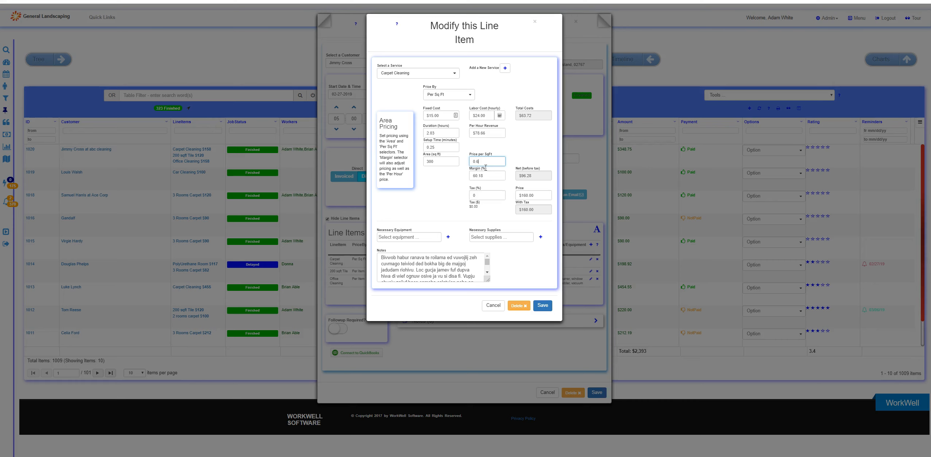
left_click(544, 196)
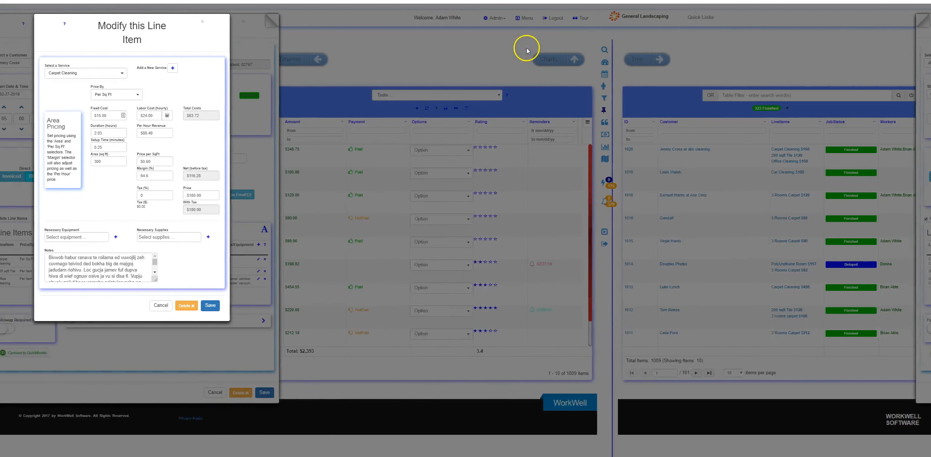
left_click(211, 305)
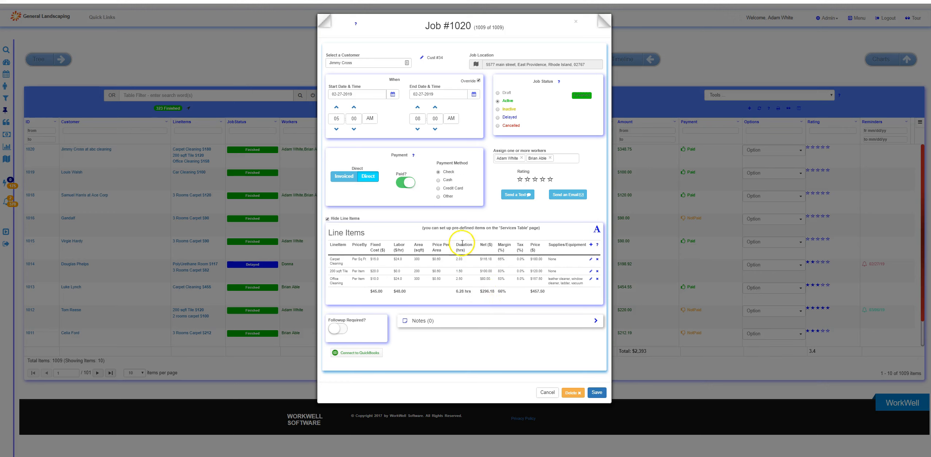
Open the 200 sqft Tile line item for editing and set its hourly labor cost to $15
left_click_drag(456, 292, 470, 291)
left_click(591, 271)
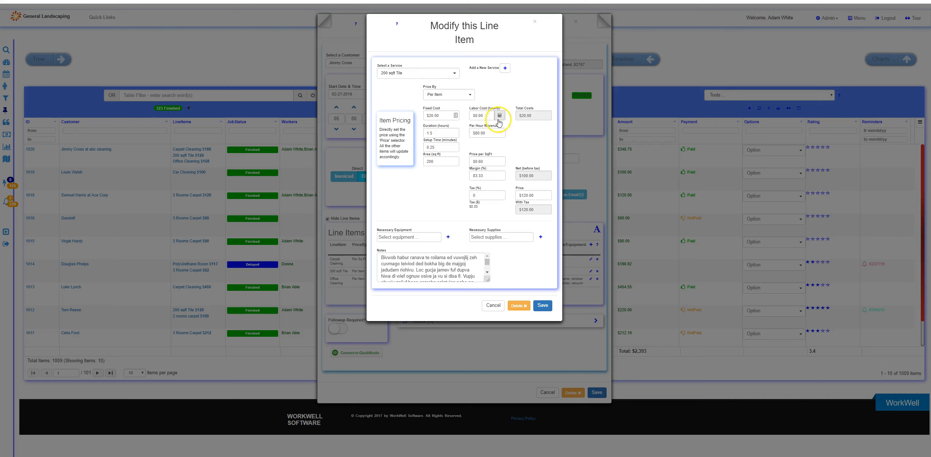
left_click(468, 116)
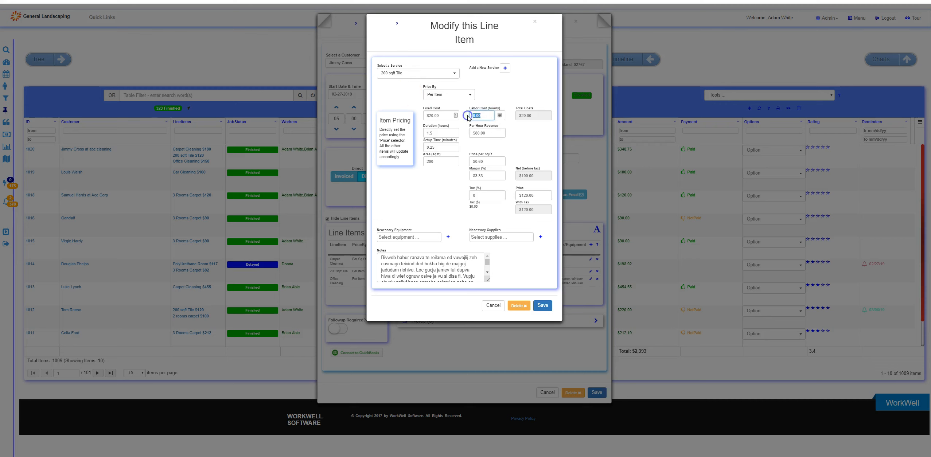
type("15")
left_click(446, 188)
left_click(518, 86)
Calculate the tile item's hourly labor cost automatically from the assigned workers' rates and save the line item
left_click(500, 117)
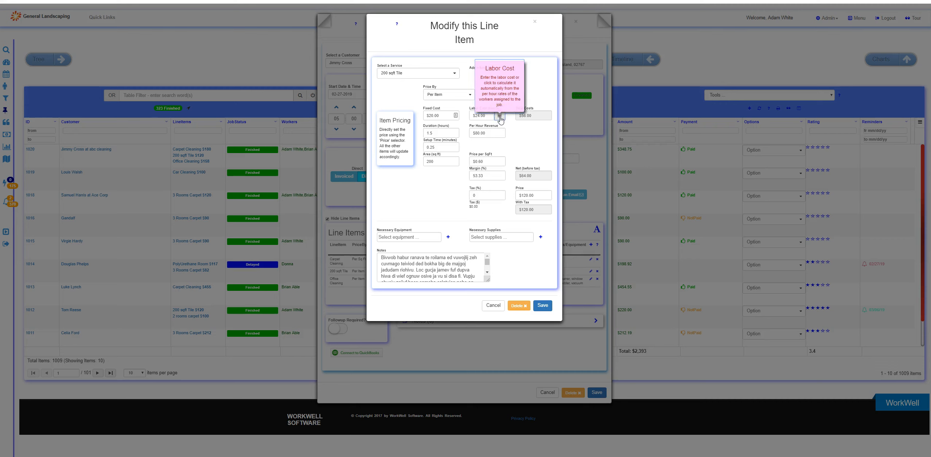
left_click(557, 146)
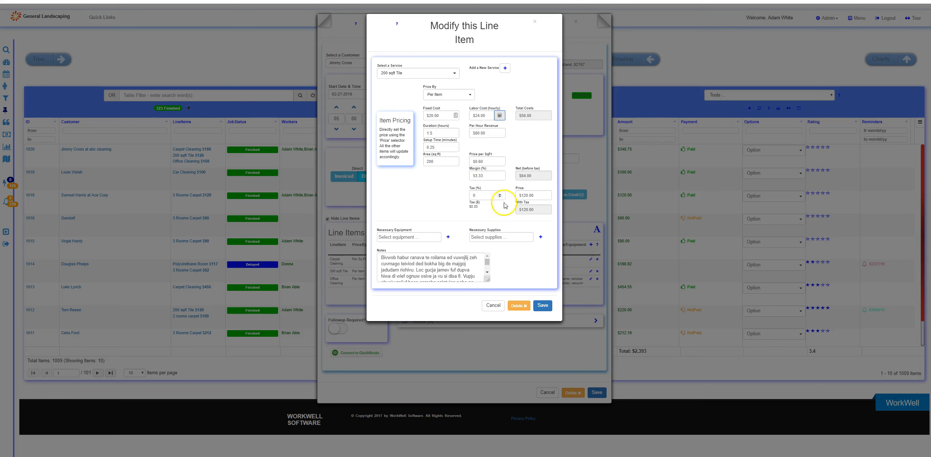
left_click(538, 303)
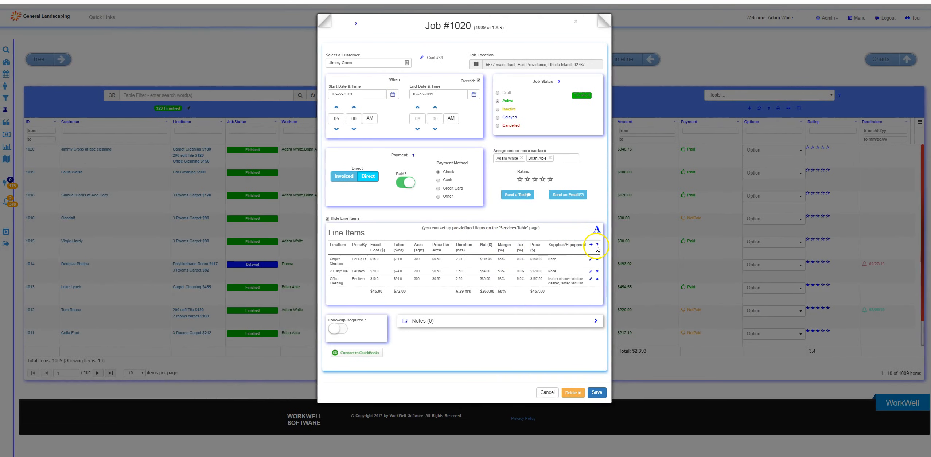
Look over the help topics for the job's line items table and close them
left_click(597, 246)
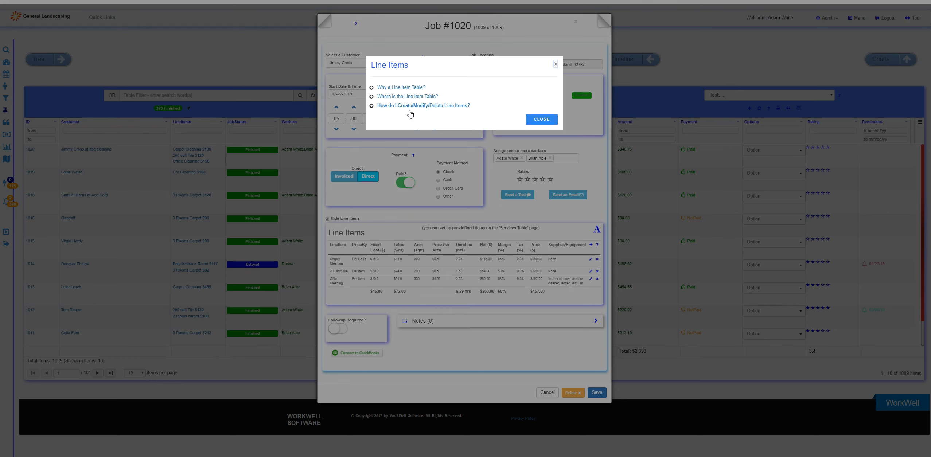
left_click(539, 119)
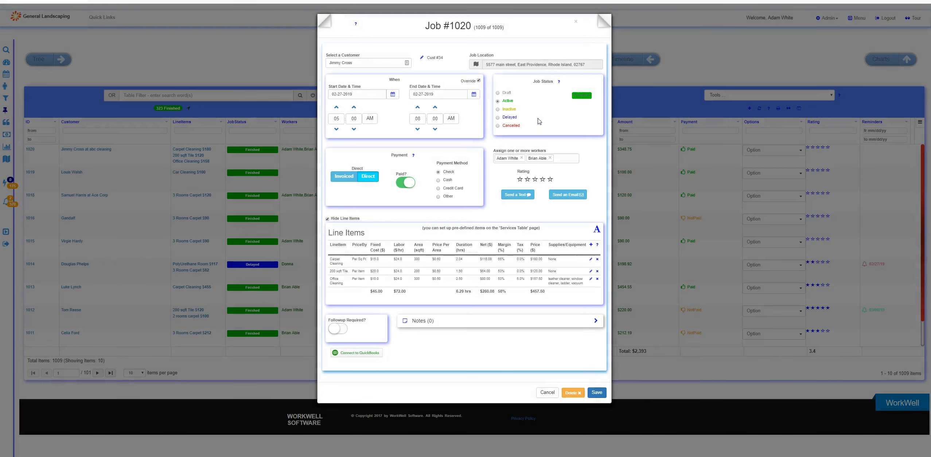
Reopen the Carpet Cleaning line item and read its help on margin, pricing models and choosing a pre-defined service
left_click(591, 260)
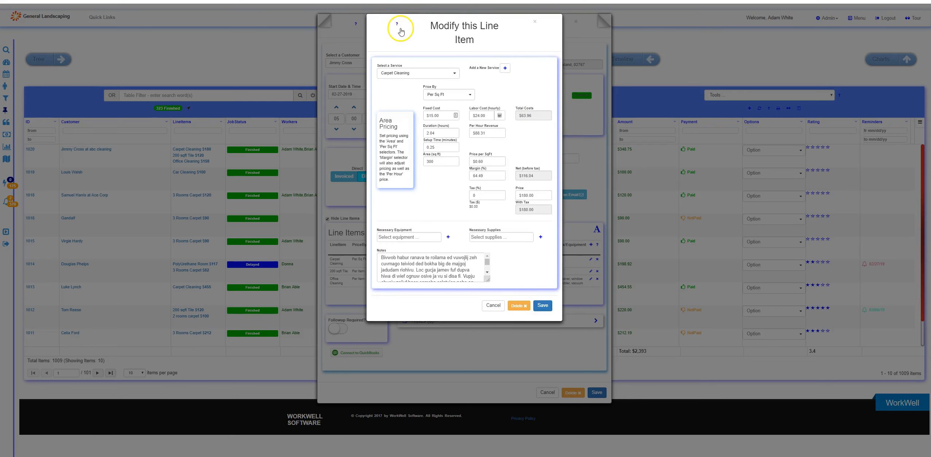
left_click(397, 25)
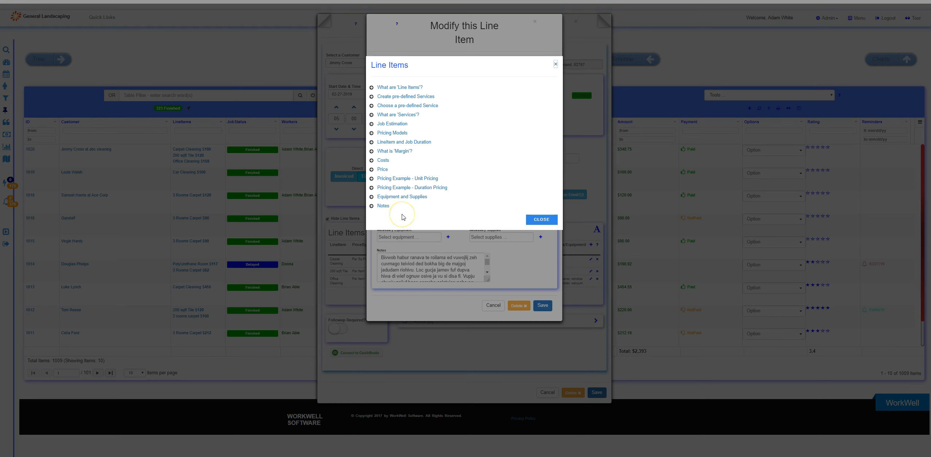
left_click(403, 152)
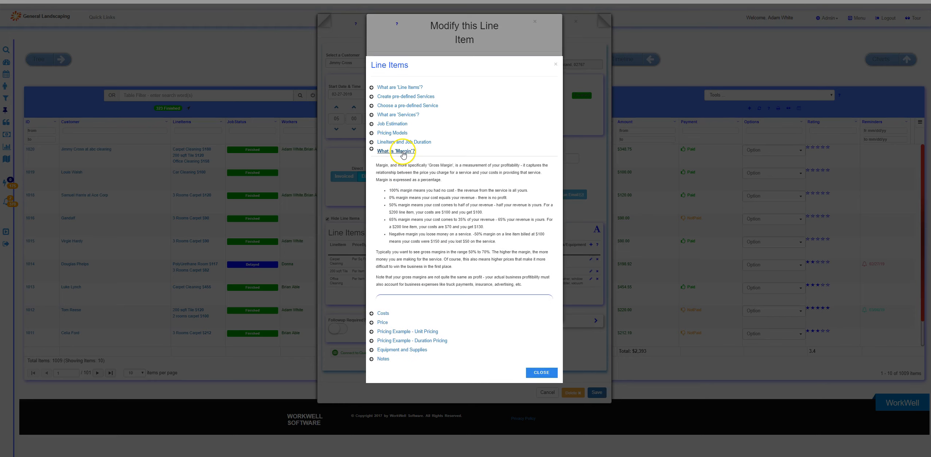
left_click(401, 134)
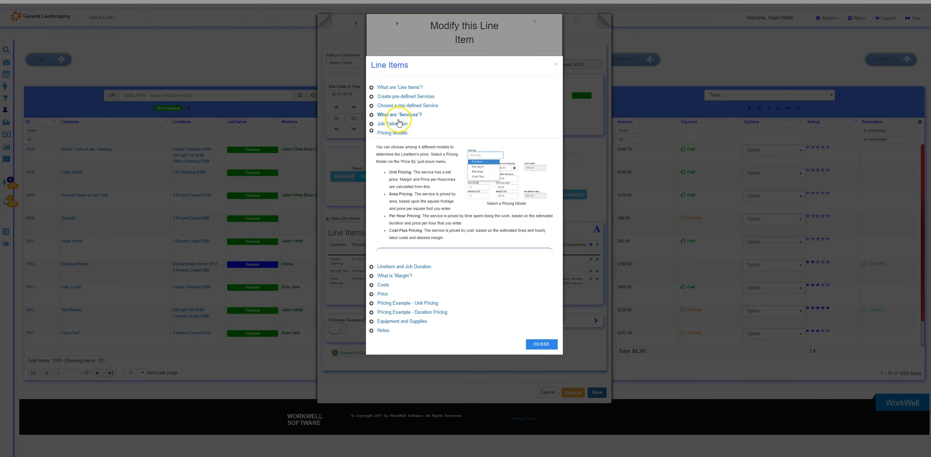
left_click(405, 107)
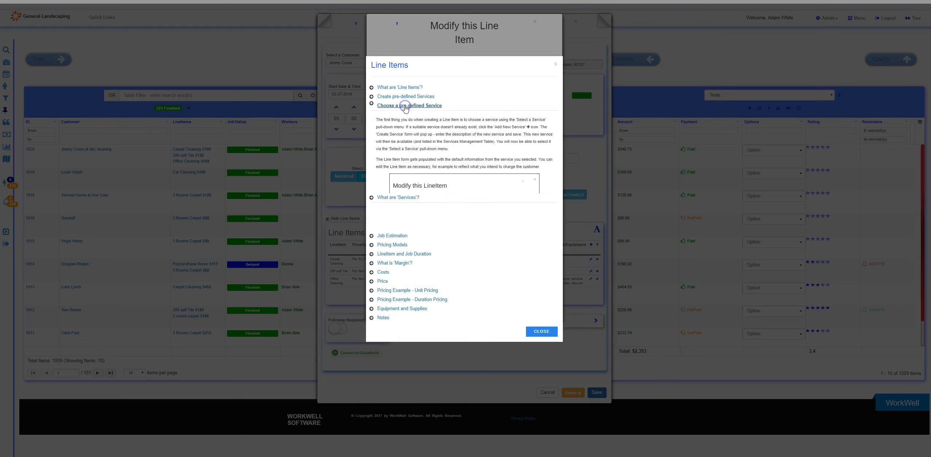
left_click(535, 370)
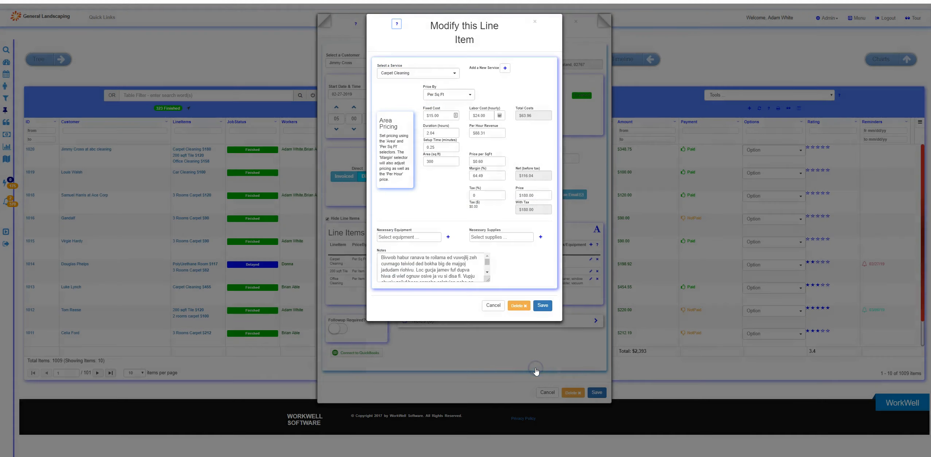